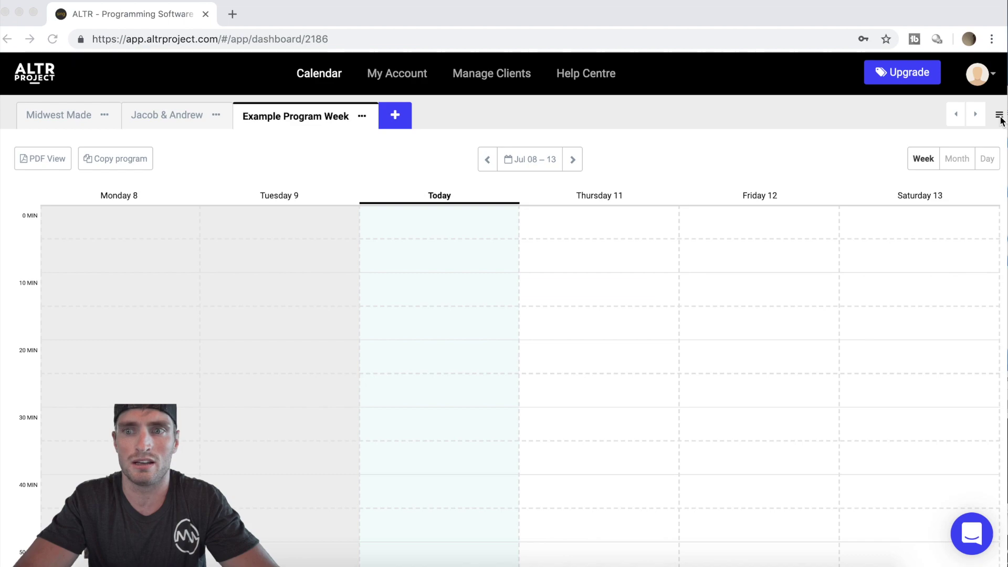
Step: Add a Back Squats strength event to today's column at the 10-minute mark of the Example Program Week
left_click(1001, 121)
left_click(1000, 117)
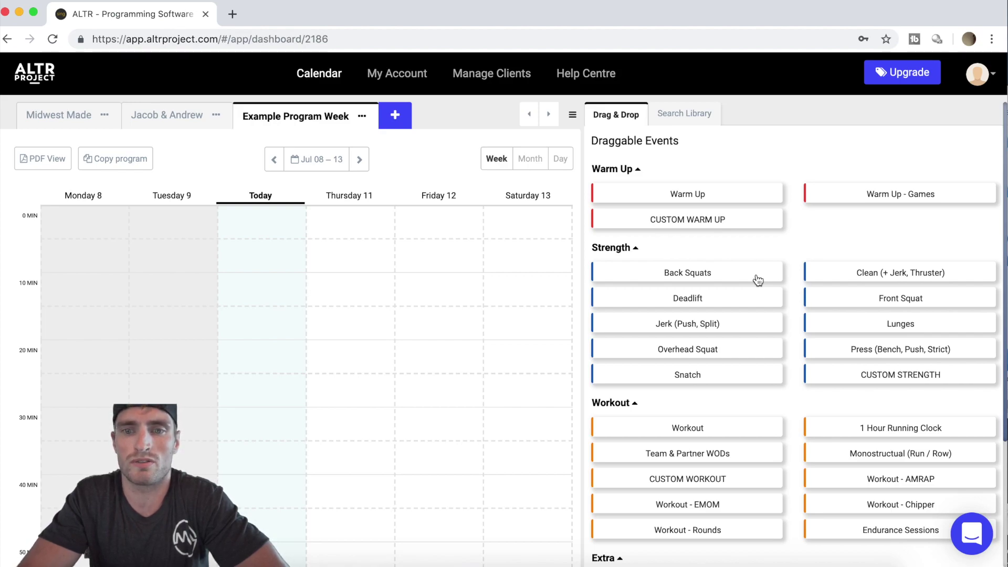
left_click_drag(758, 281, 282, 282)
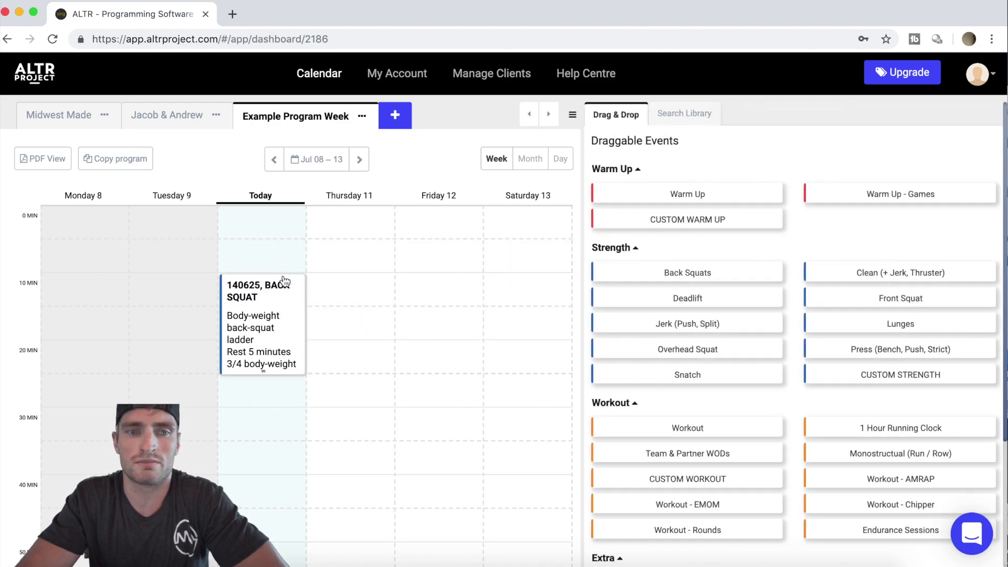
Step: Enter "add note" in the coaches notes of today's back squat workout and save the program
left_click(286, 312)
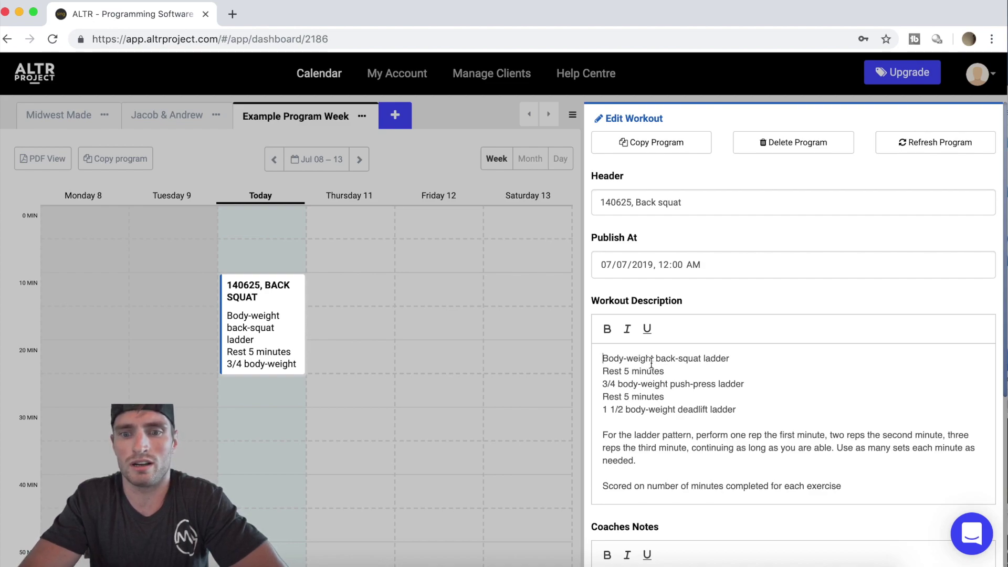
scroll(651, 363, "down", 5)
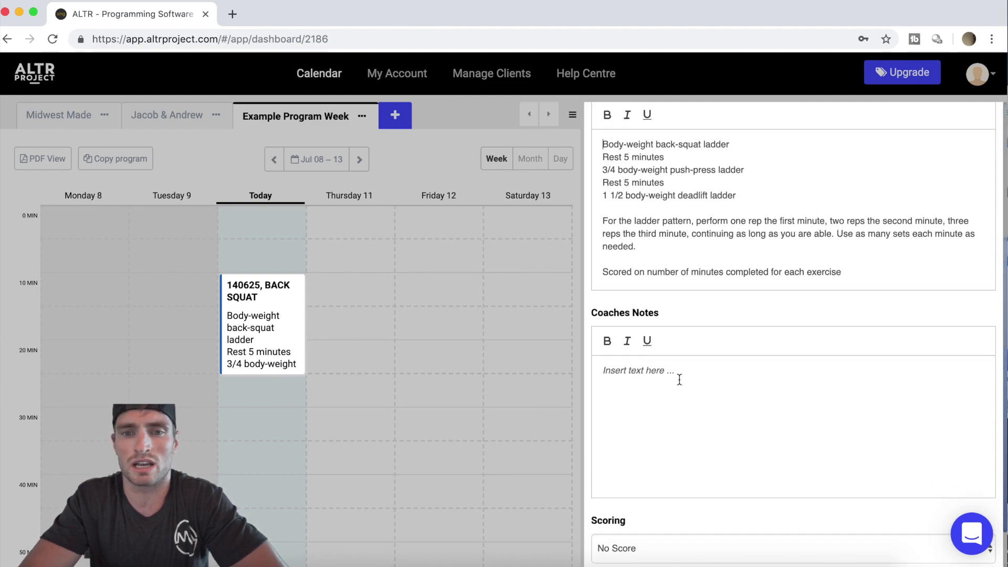
scroll(680, 379, "up", 4)
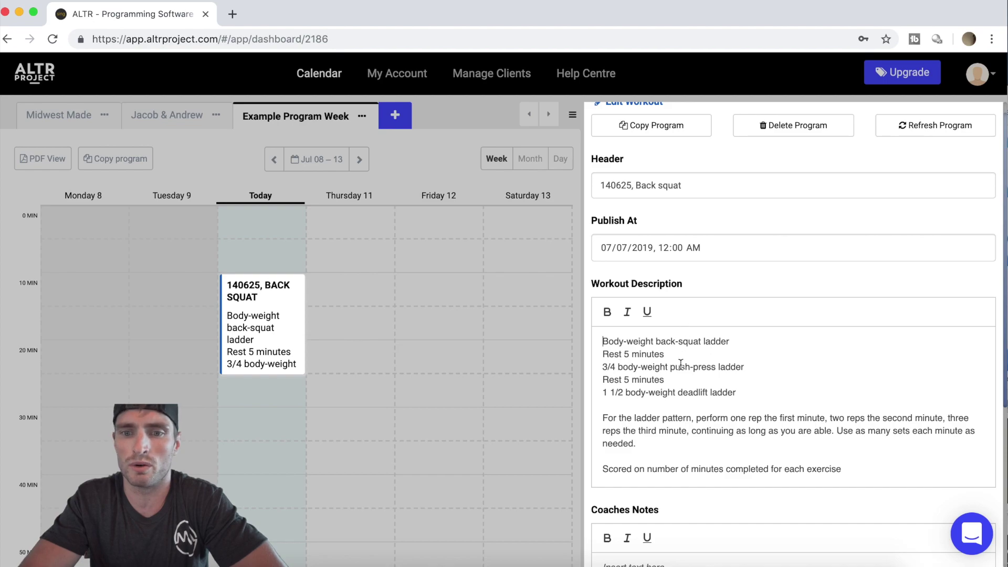
scroll(680, 364, "down", 1)
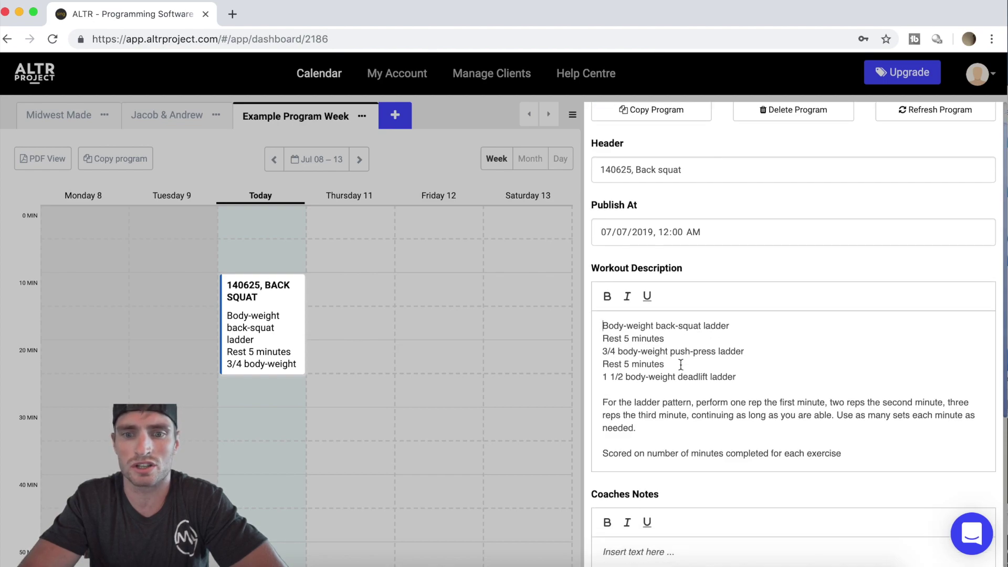
scroll(681, 364, "down", 5)
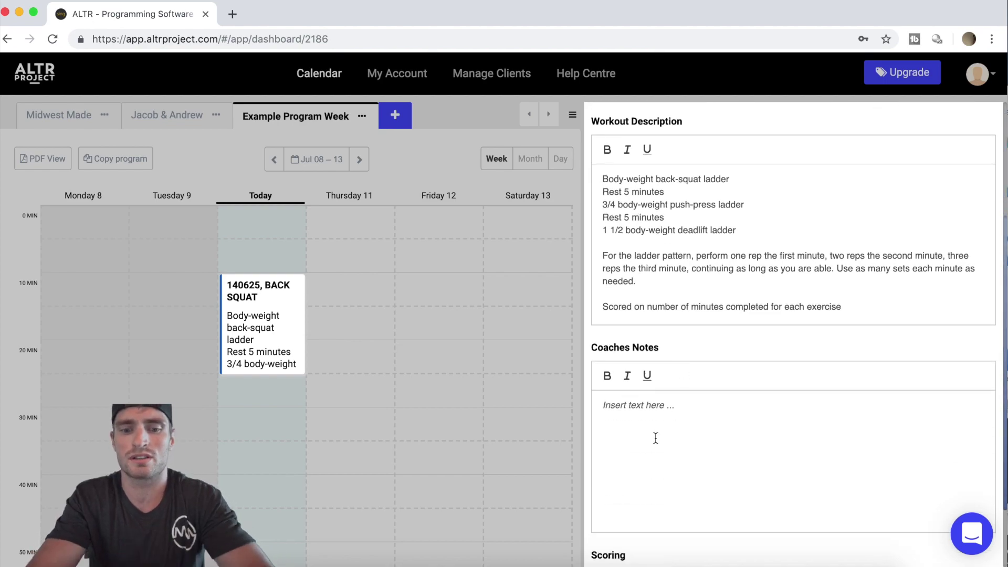
type("add note")
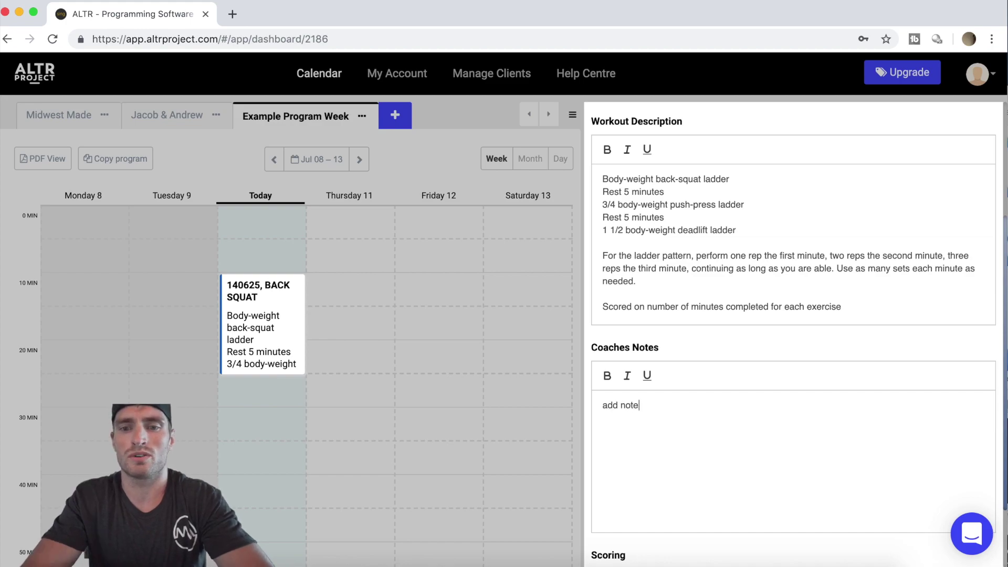
scroll(699, 405, "down", 3)
left_click(921, 544)
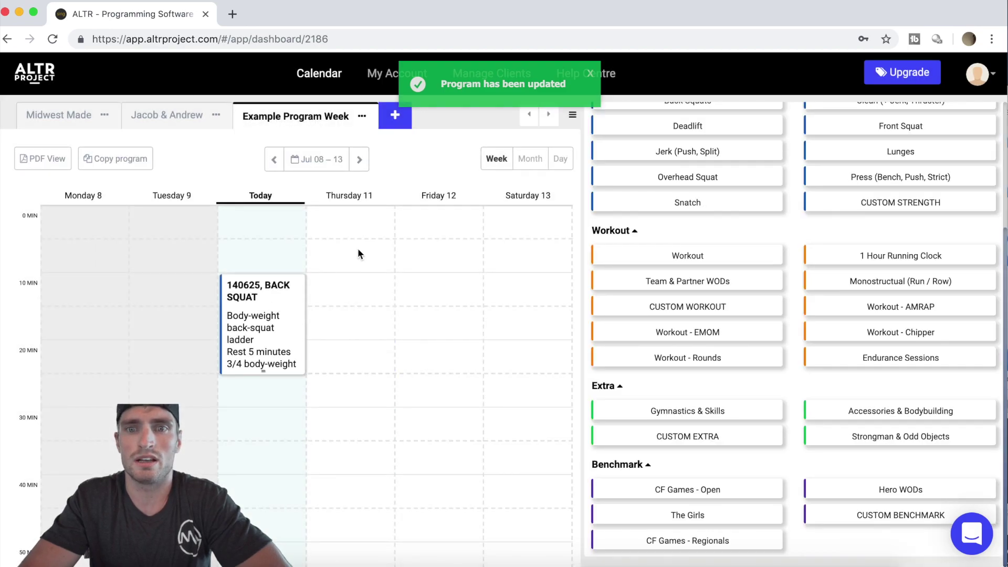
Step: Search the workout library for "deadlifts"
scroll(767, 181, "up", 5)
left_click(696, 122)
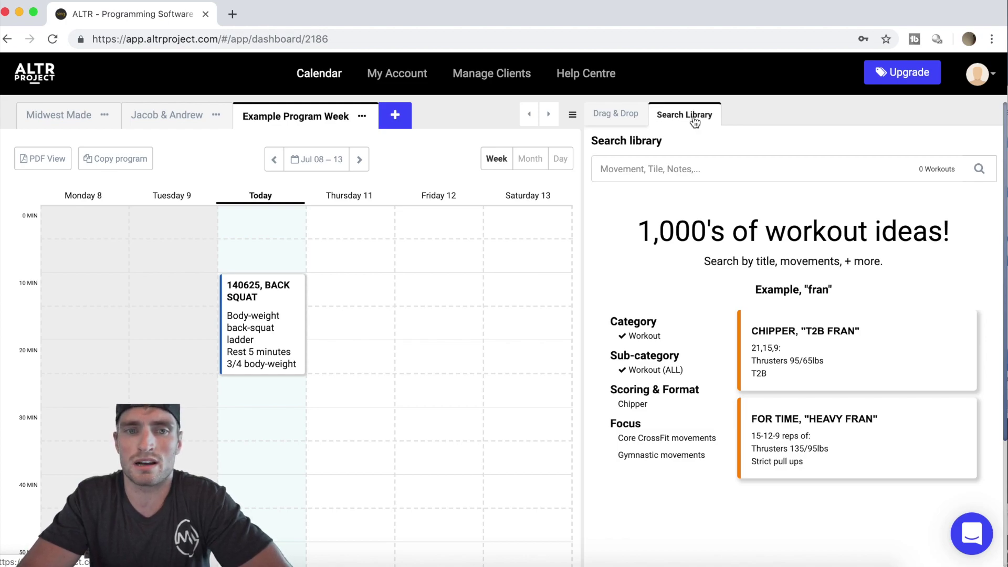
left_click(668, 174)
type("deadlifts")
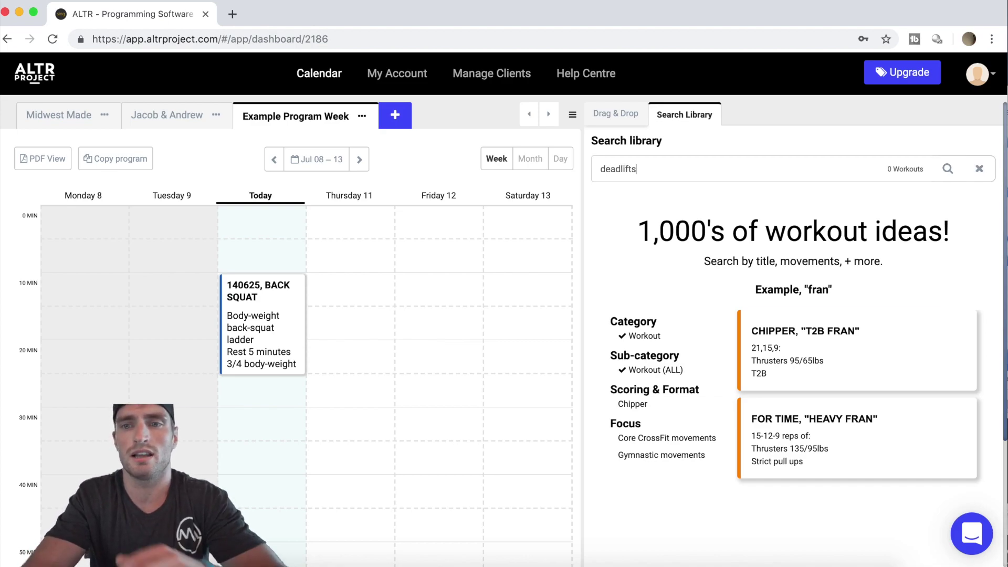
key("Return")
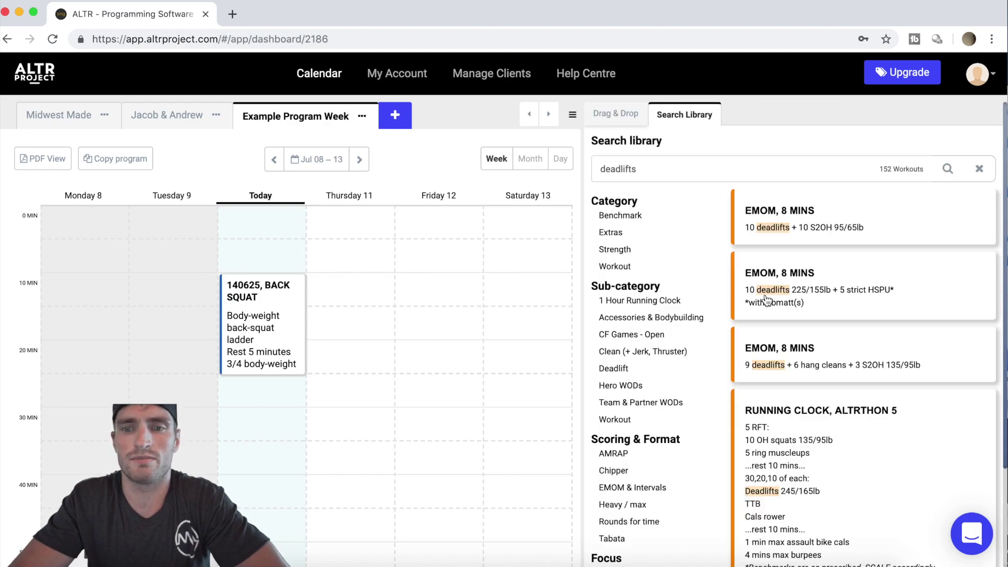
Step: Examine the deadlift workouts found in the library and the category, format and focus filters
scroll(832, 424, "down", 1)
scroll(832, 424, "down", 9)
scroll(832, 424, "down", 9)
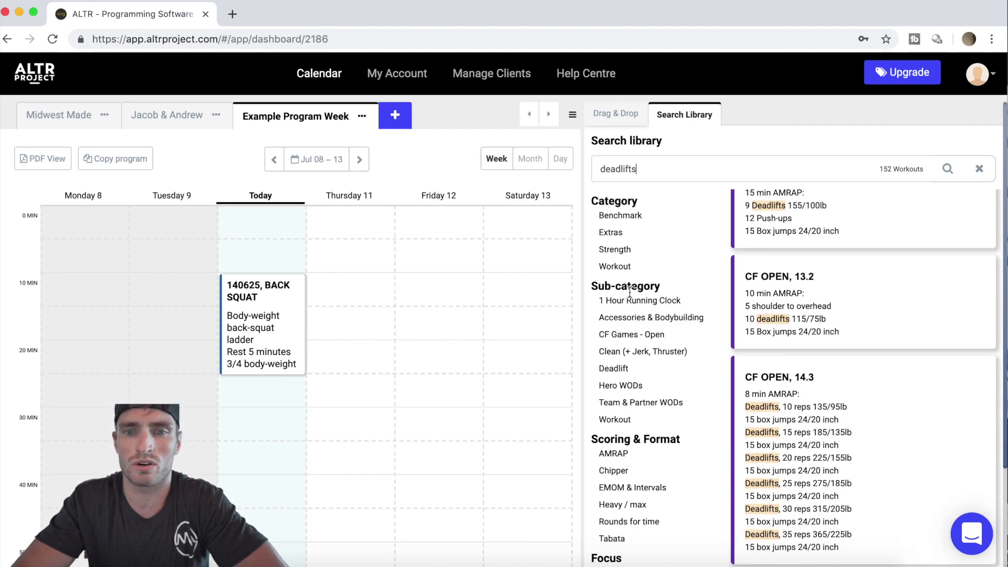
scroll(645, 459, "down", 3)
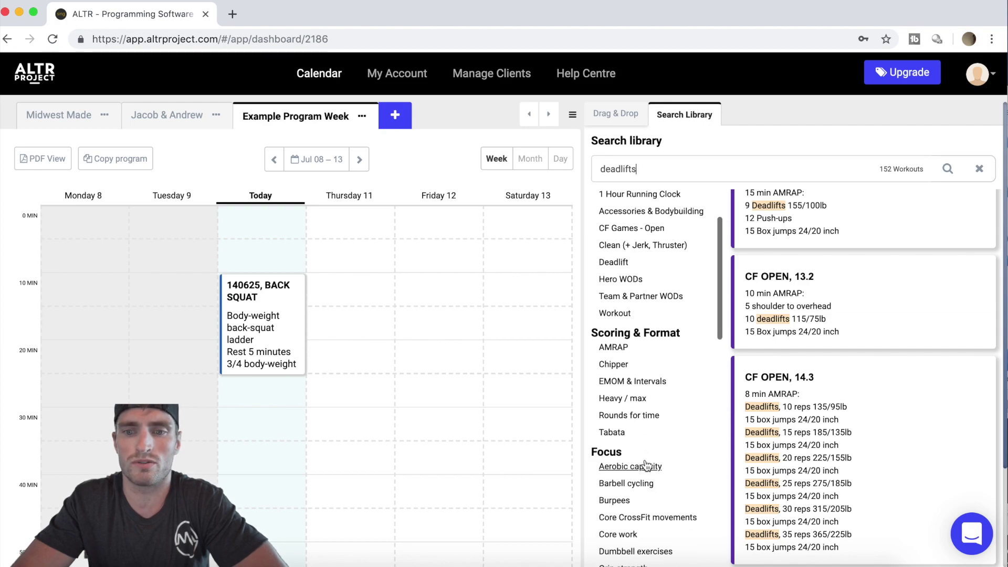
scroll(760, 381, "down", 2)
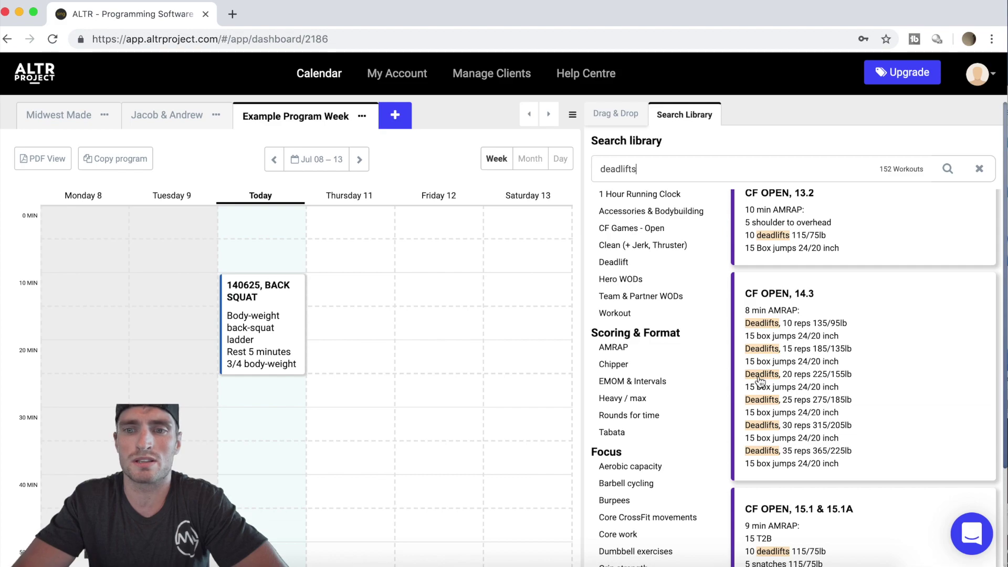
scroll(760, 380, "down", 1)
scroll(760, 380, "down", 2)
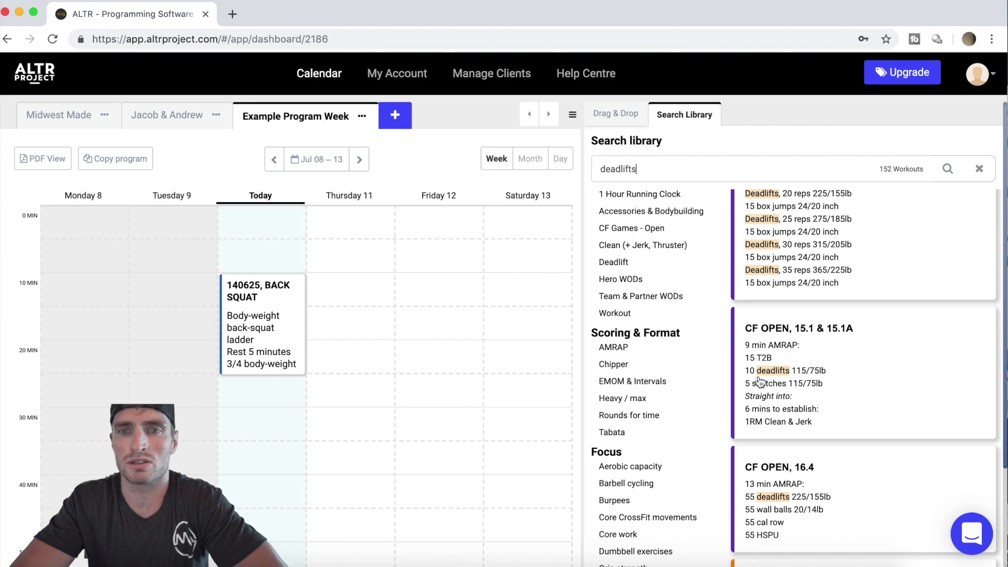
scroll(760, 382, "up", 10)
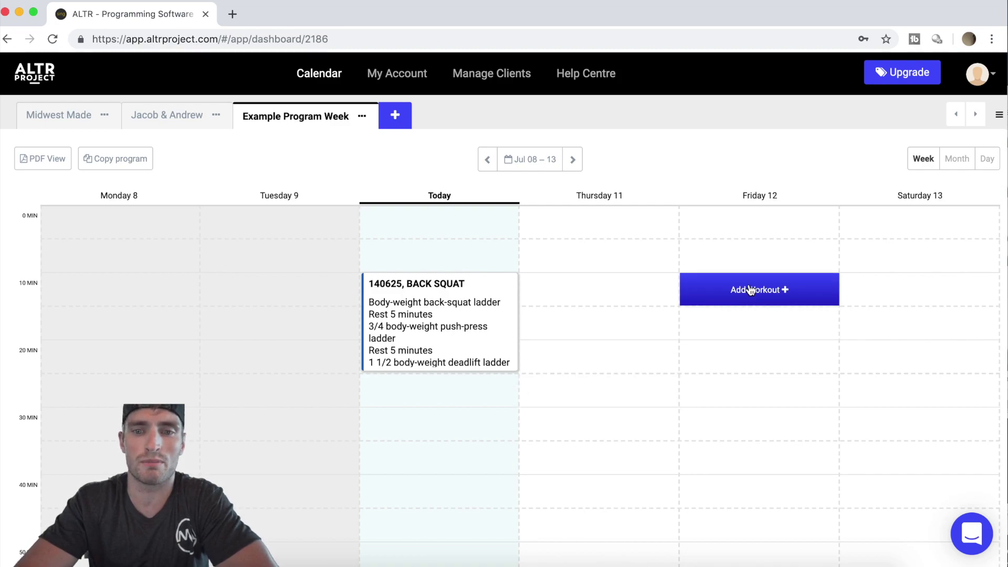
Step: Start a custom workout on Friday 12 at the 10-minute slot with category Workout and header "Metcon"
left_click(751, 290)
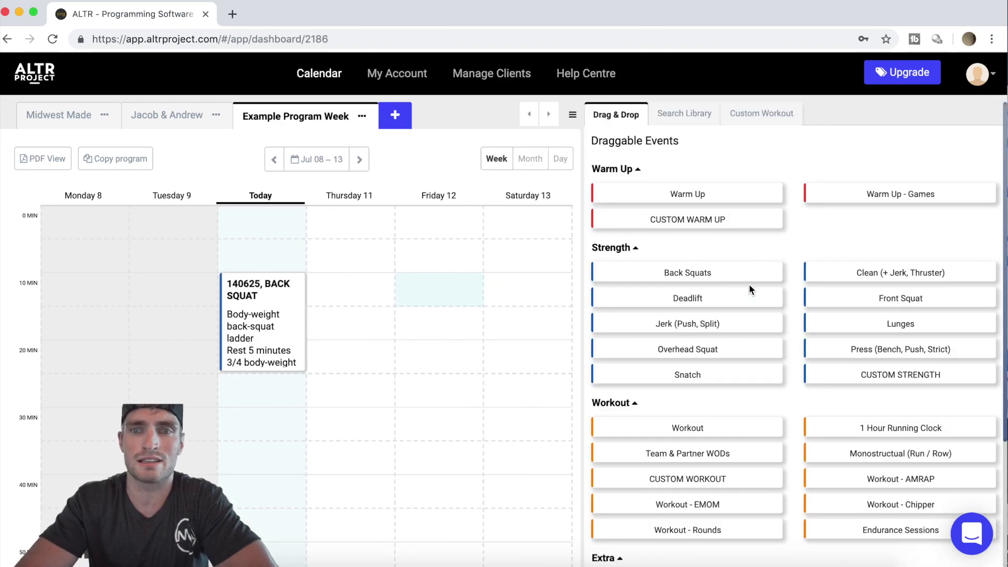
left_click(757, 120)
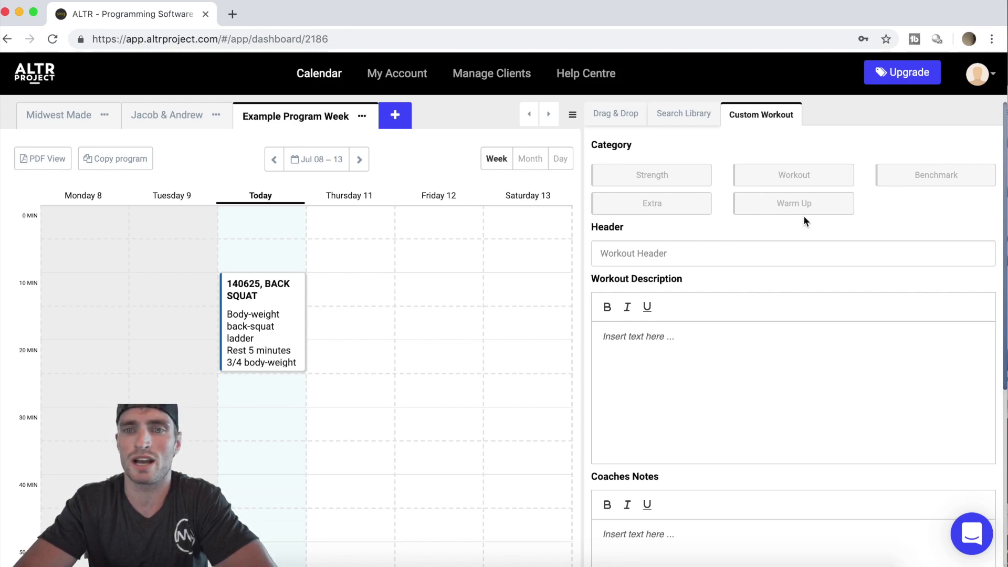
left_click(790, 178)
left_click(669, 255)
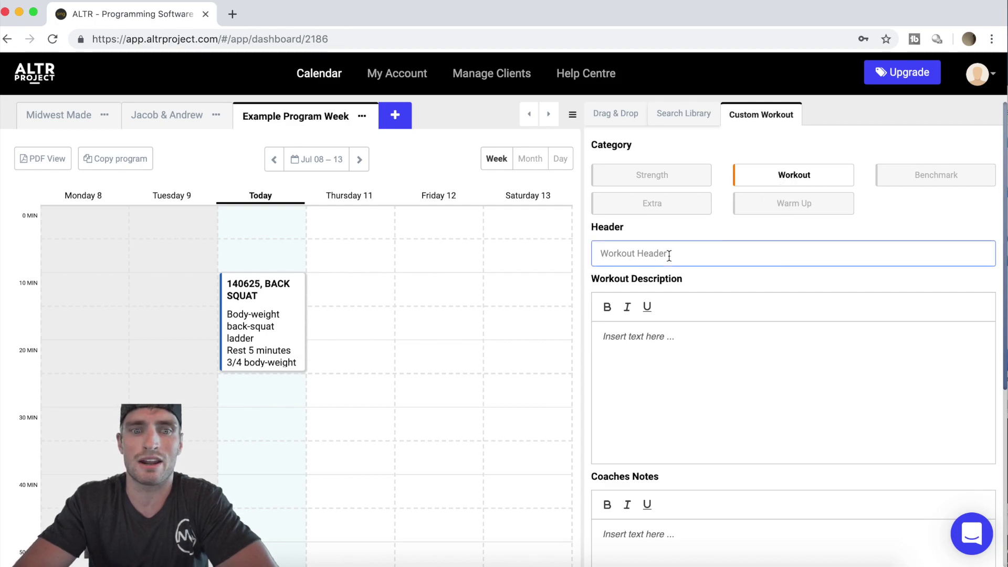
type("Metcon")
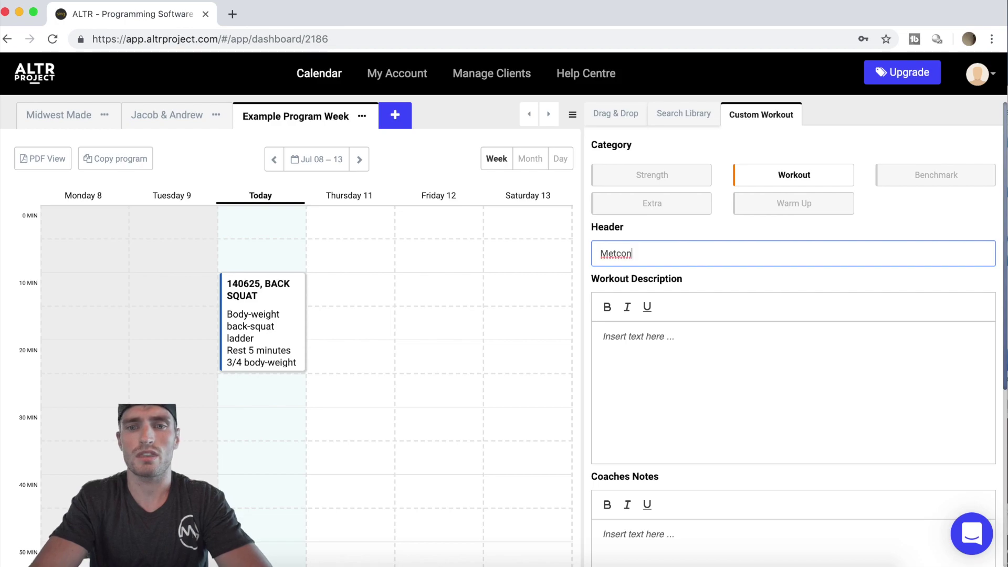
Step: Write the workout description on three lines: "12:00 AMRAP", "5x HSPU" and "10x Power Clean And Jerks"
left_click(657, 341)
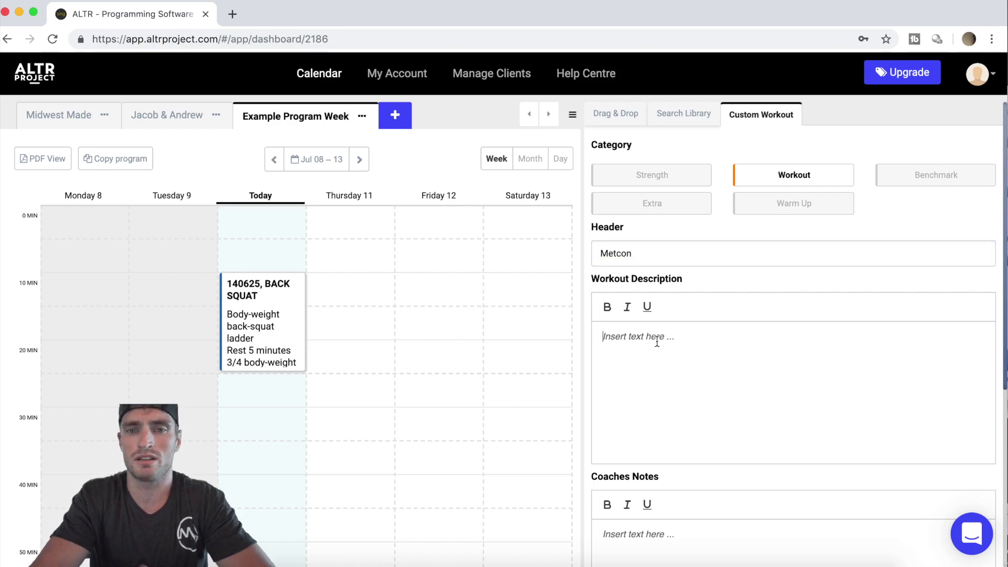
type("12:00 A")
type("MRAP ")
type("5x HSPU ")
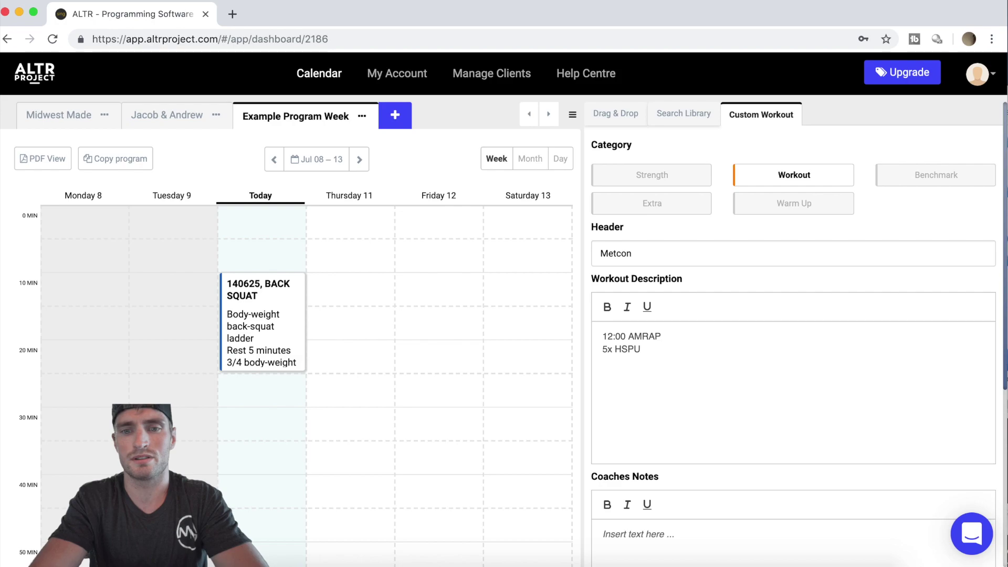
type("10x Power Clean And Jerks")
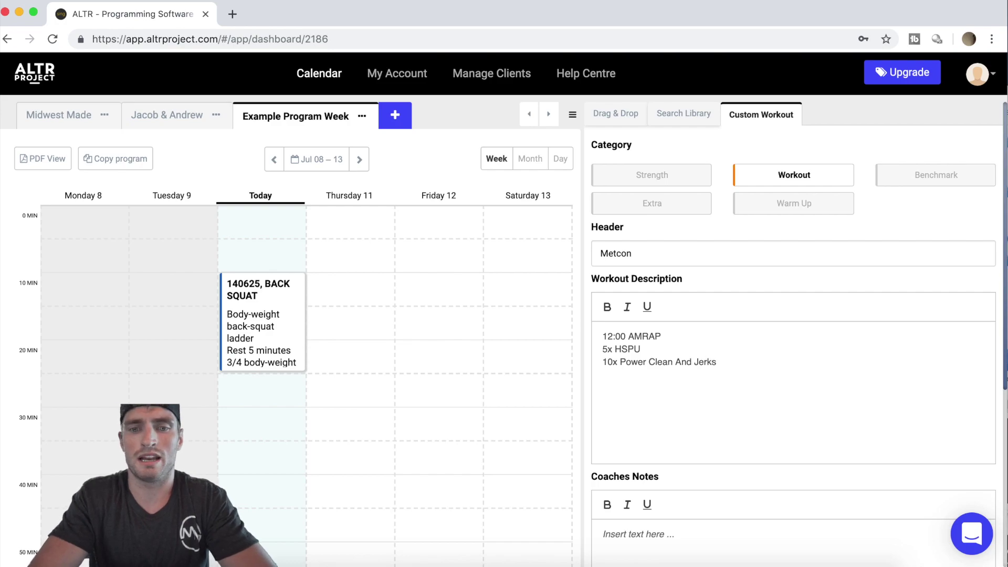
Step: Fill the Metcon's coaches notes with "Weights" and, on a second line, "*stimulus notes/ scaling"
scroll(674, 405, "down", 3)
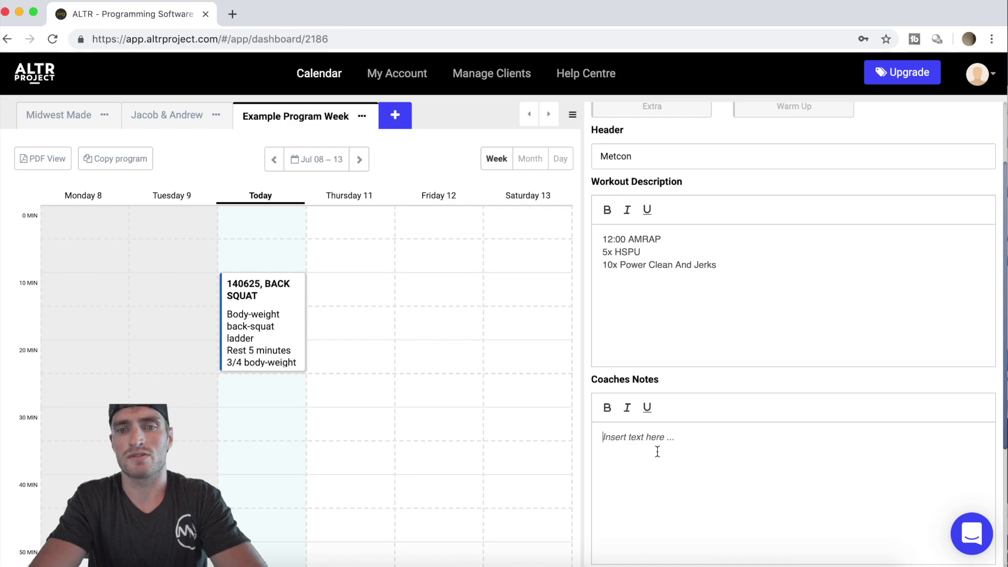
type("We")
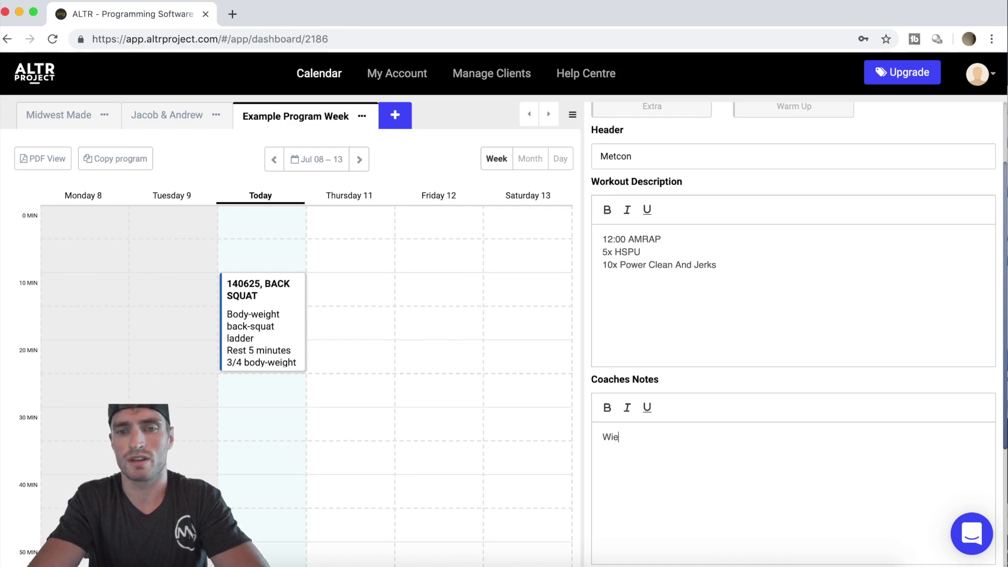
type("ighgt")
key("BackSpace")
key("BackSpace")
key("BackSpace")
type("hgt")
key("BackSpace")
key("BackSpace")
type("ts")
key("Return")
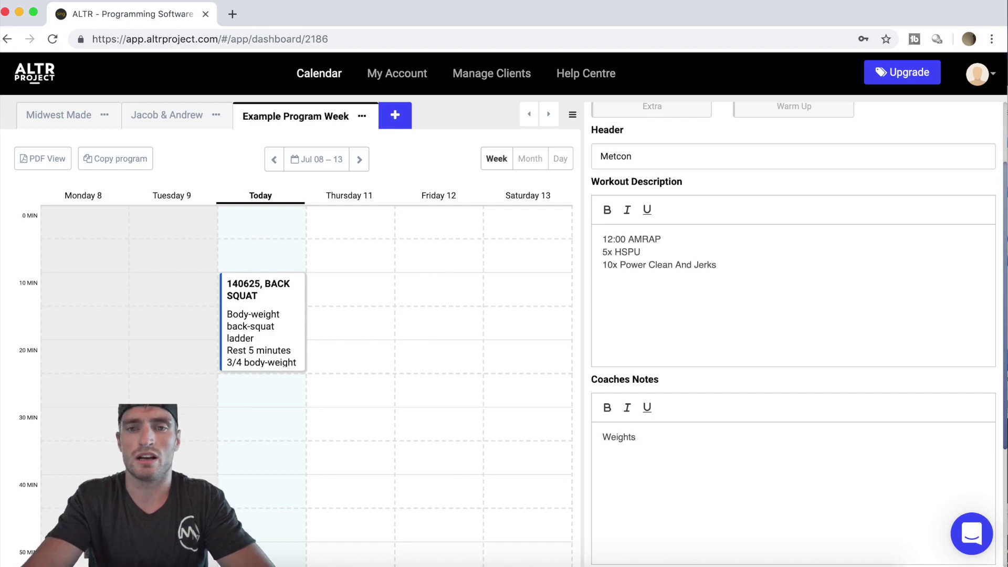
type("*")
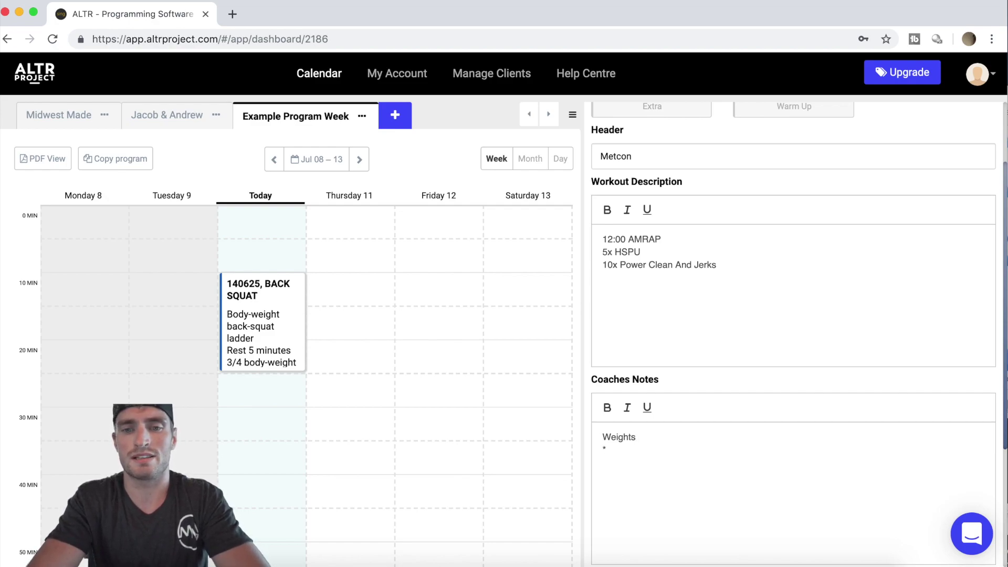
type("stimulus ")
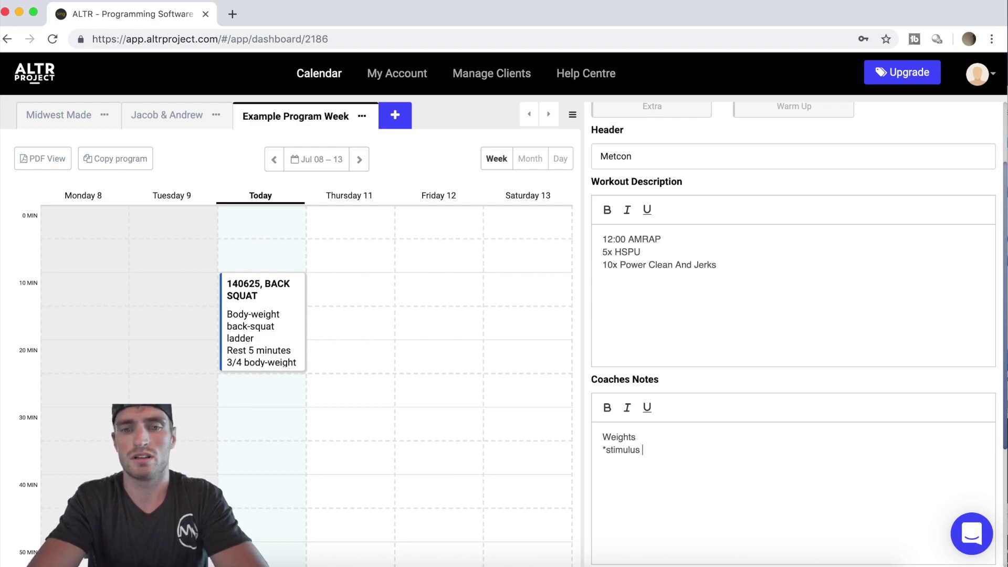
type("notes/ ")
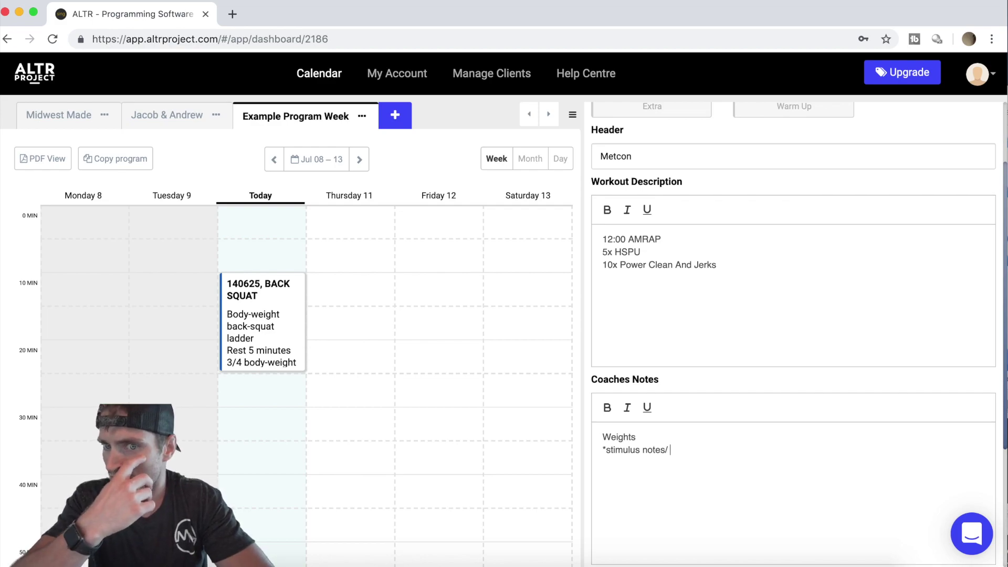
type("scaling")
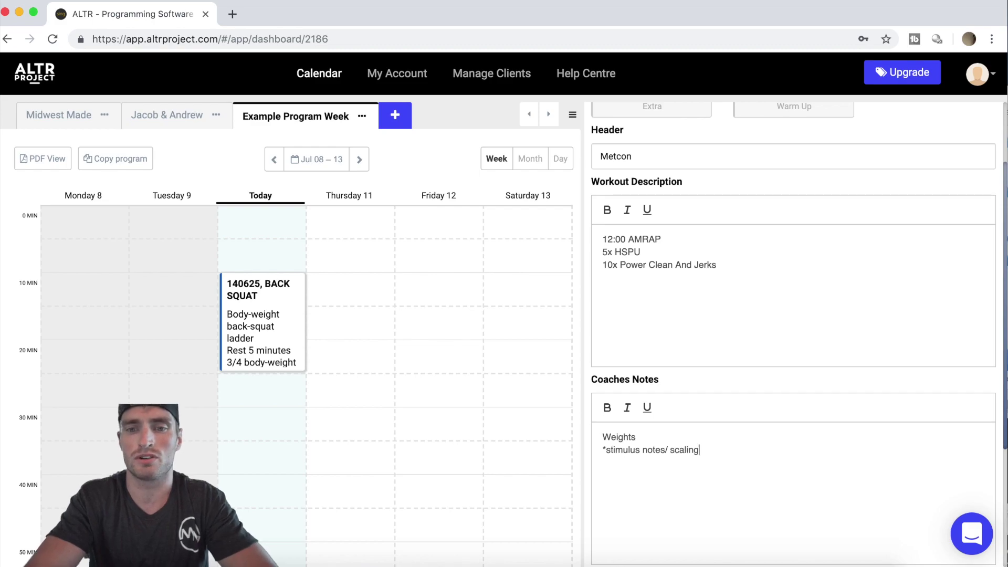
Step: Set the Metcon's scoring to Rounds and Reps and save the custom workout to the calendar
scroll(764, 336, "up", 3)
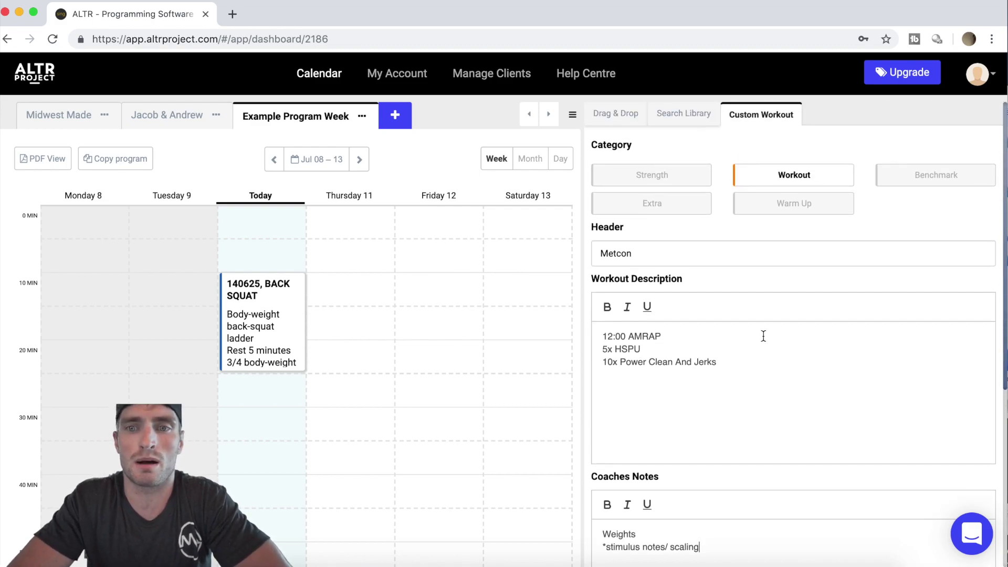
scroll(693, 448, "down", 1)
scroll(693, 447, "up", 1)
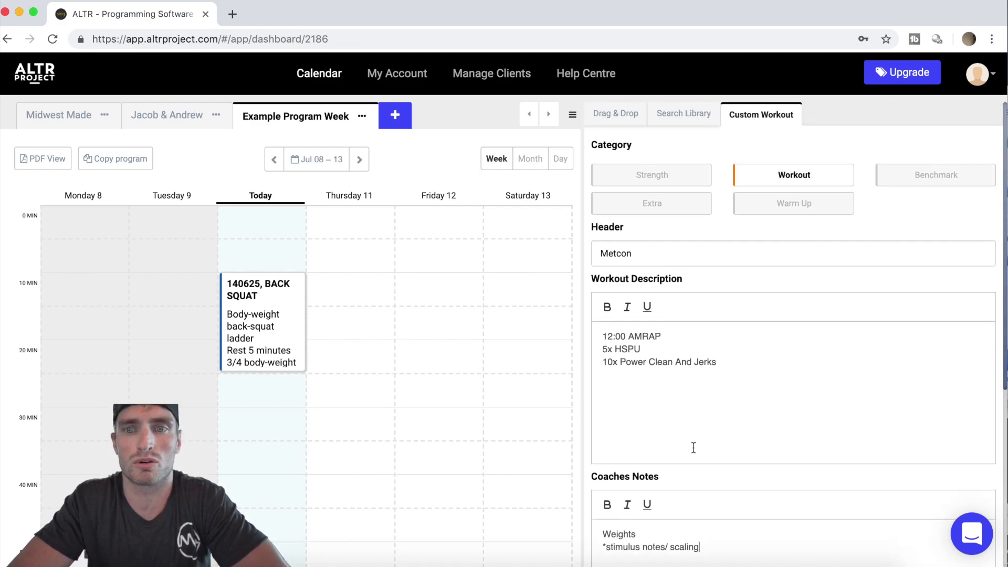
scroll(694, 446, "down", 6)
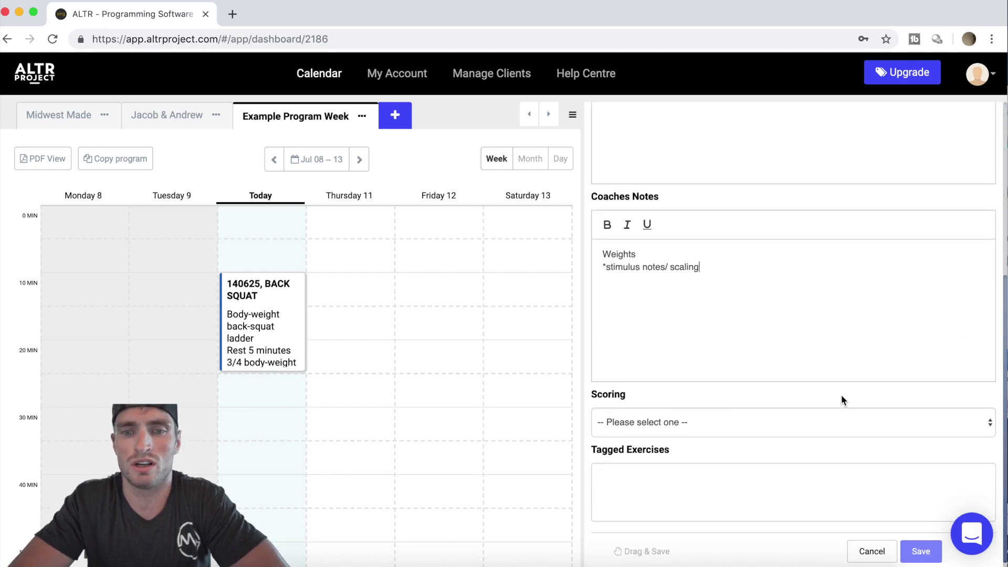
left_click(820, 424)
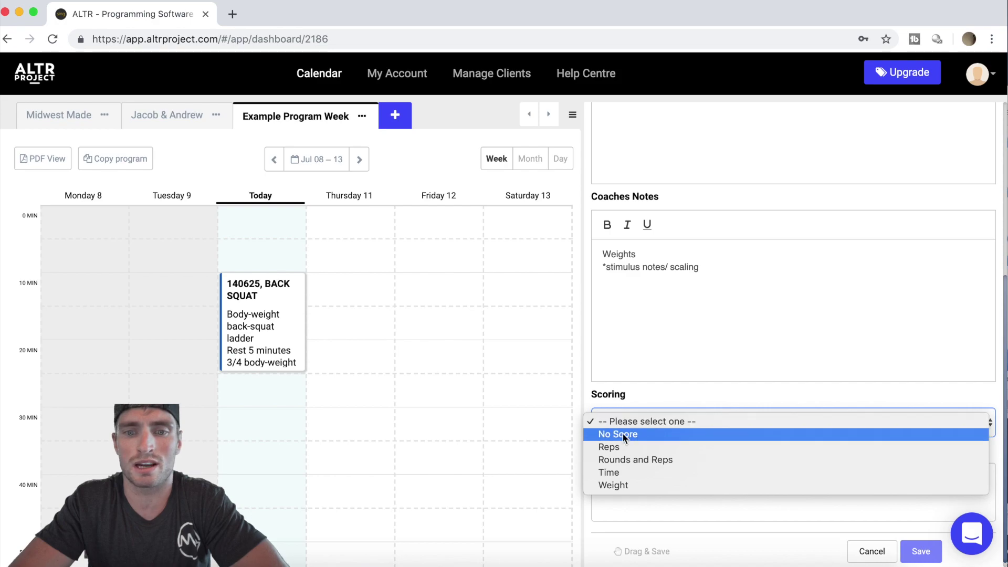
left_click(622, 460)
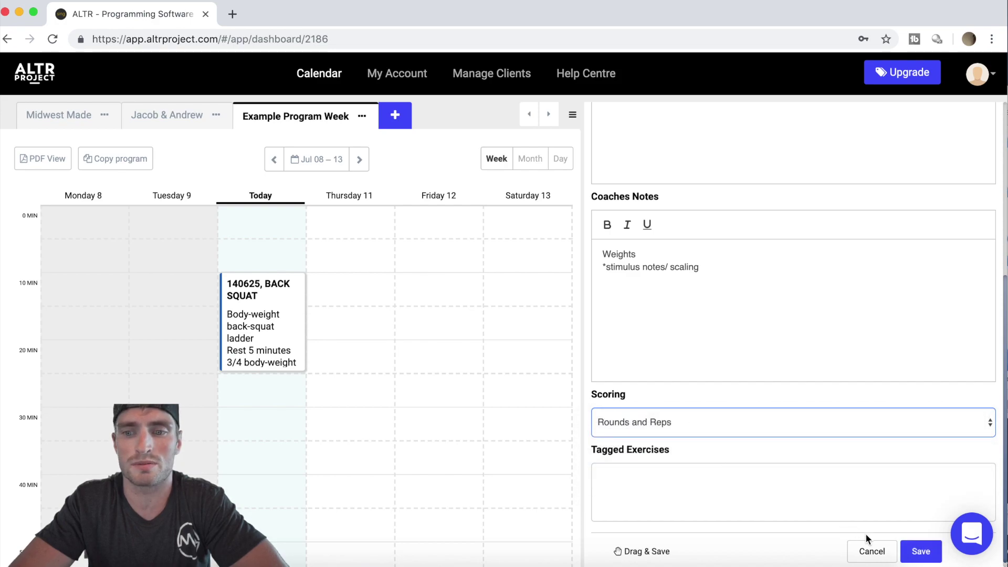
left_click(927, 560)
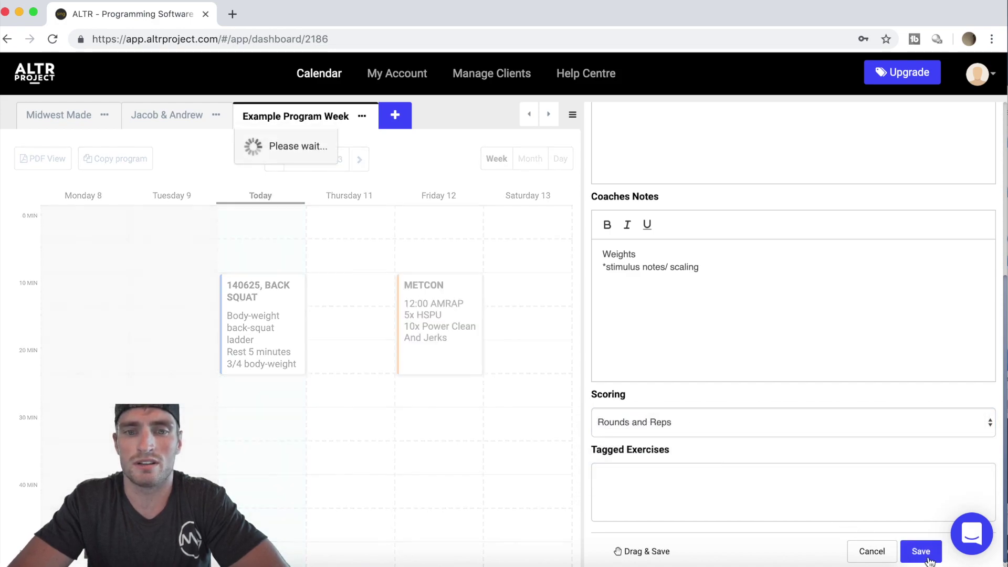
Step: Hide the draggable events panel so the week calendar spans the full width
left_click(460, 334)
left_click(772, 119)
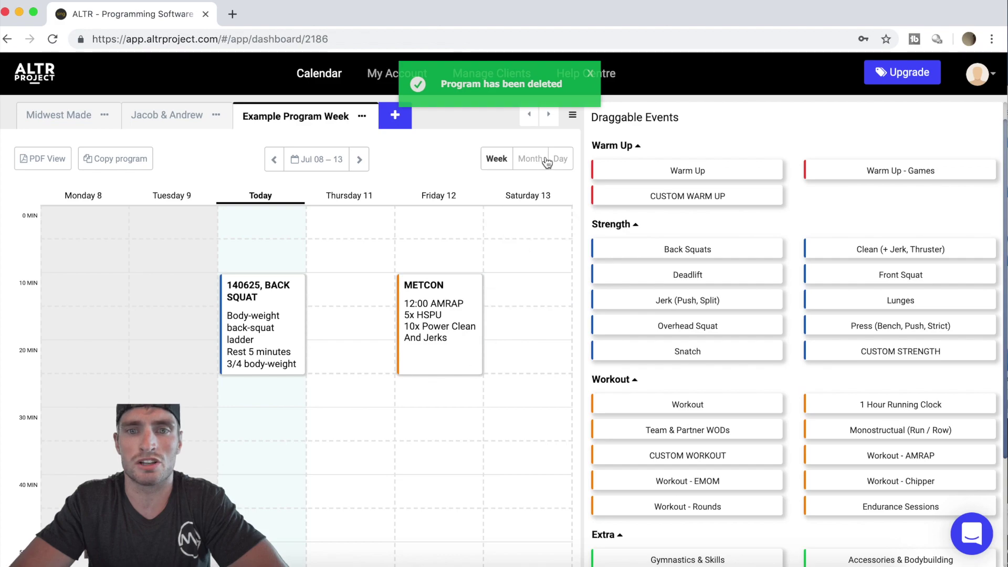
left_click(574, 118)
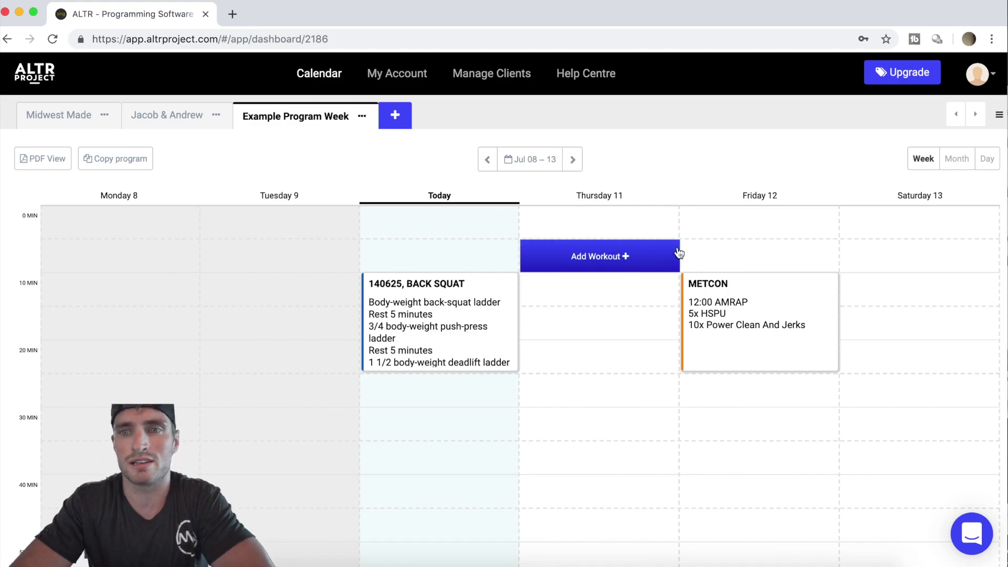
Step: In the month view, move the back squat workout to Wednesday 17 and the Metcon to Friday 26
left_click(957, 159)
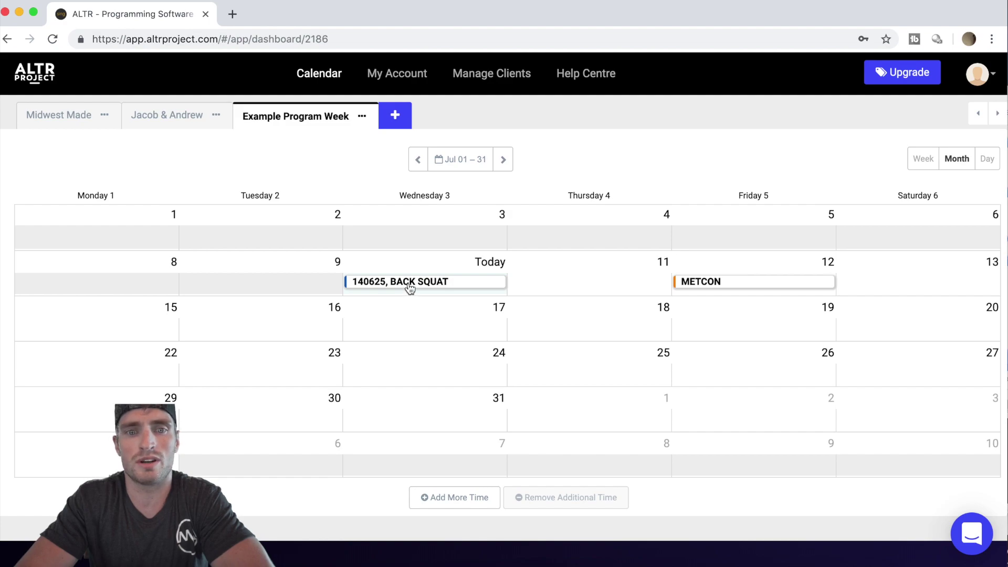
left_click_drag(409, 288, 409, 322)
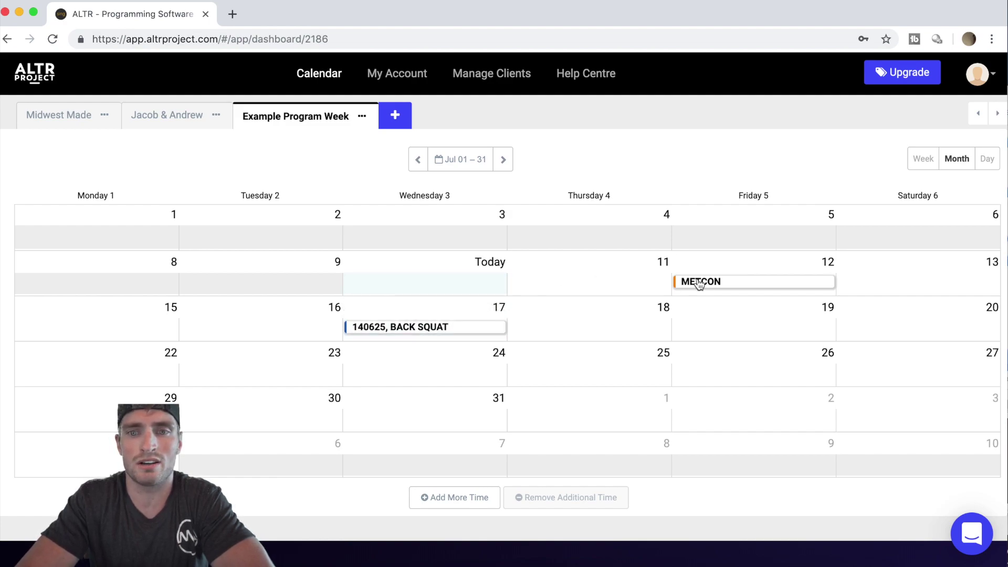
left_click_drag(715, 281, 725, 375)
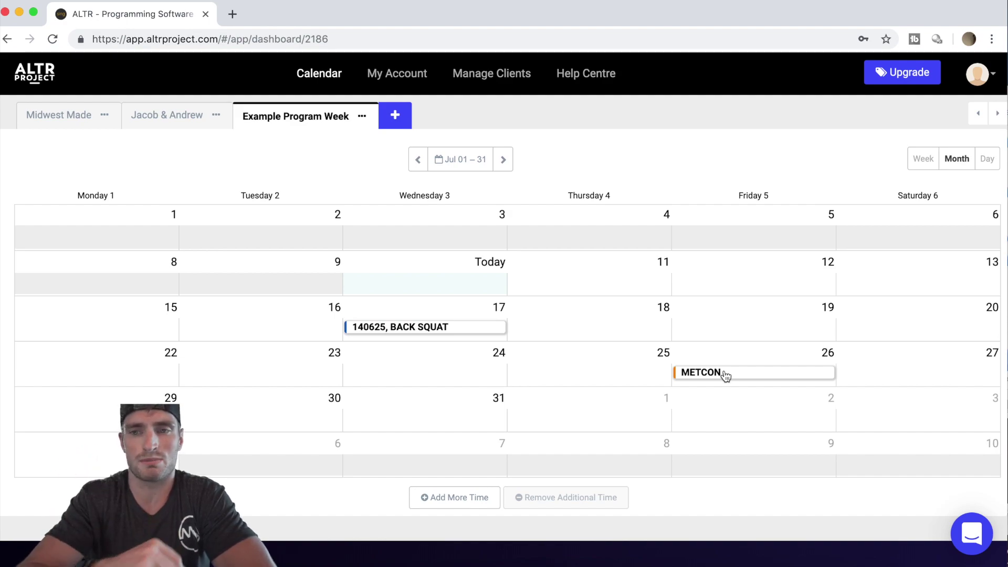
Step: Examine the day view of Wednesday 10 and its time slots from the start to the end of the session
left_click(987, 164)
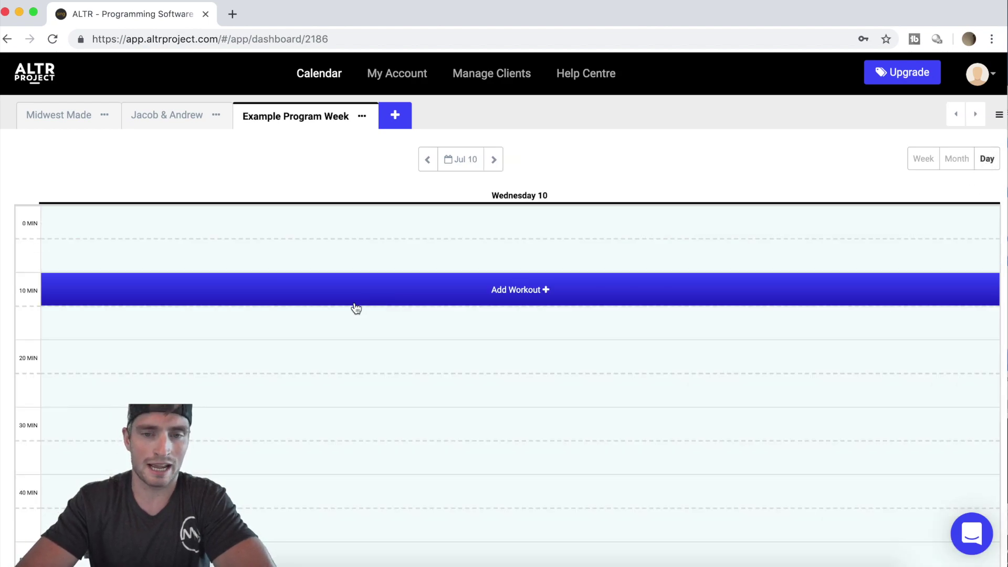
mouse_move(291, 227)
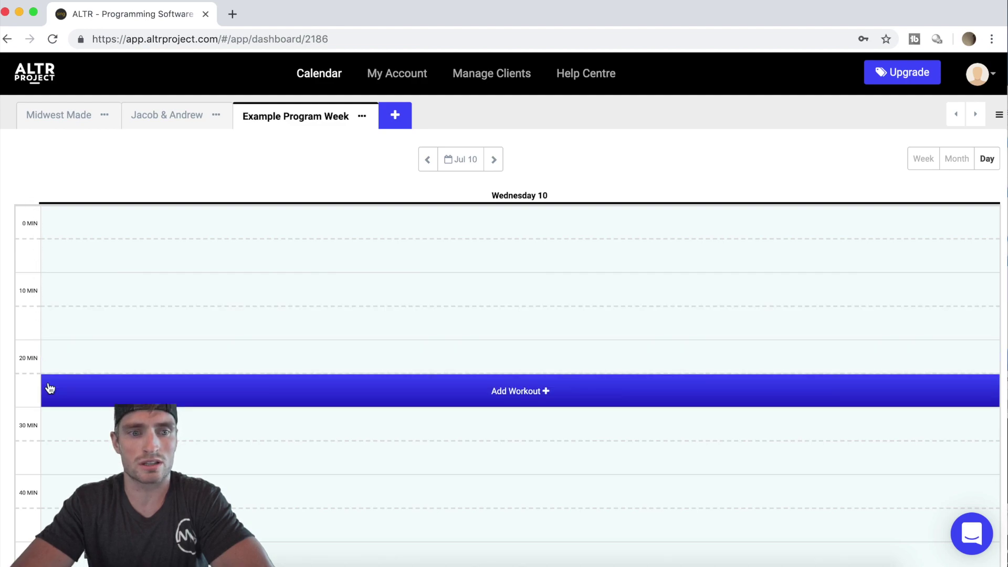
mouse_move(311, 323)
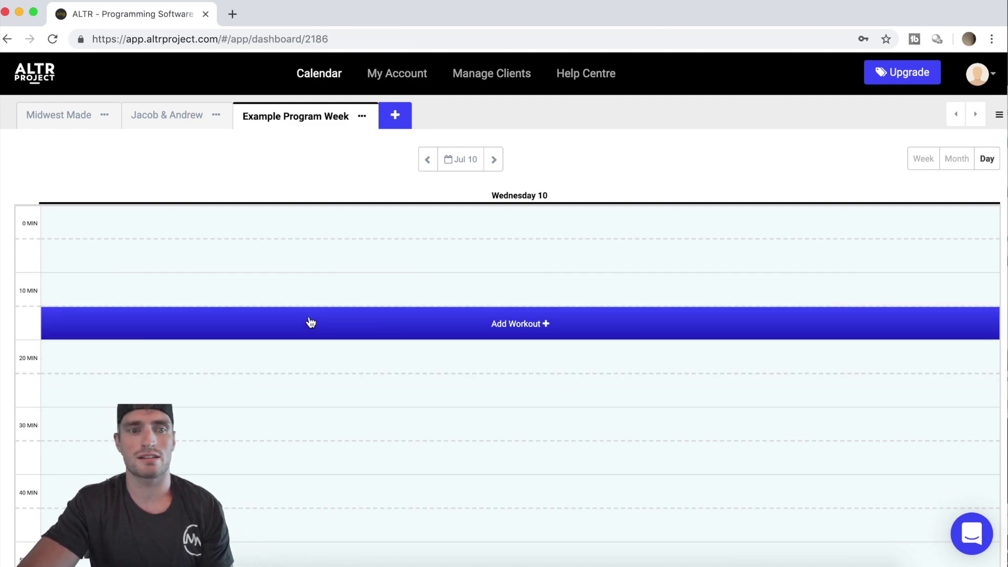
scroll(335, 347, "down", 5)
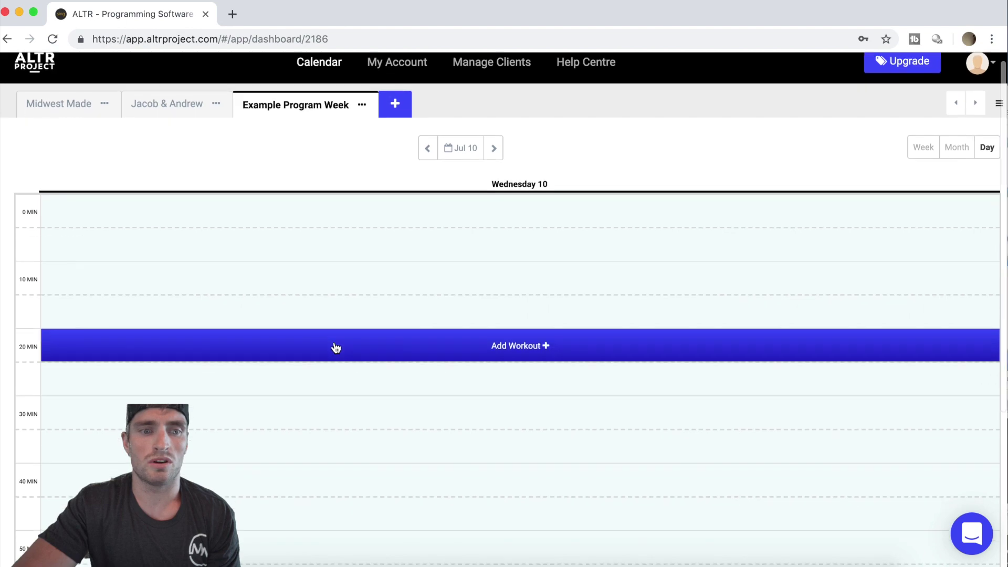
scroll(336, 348, "up", 2)
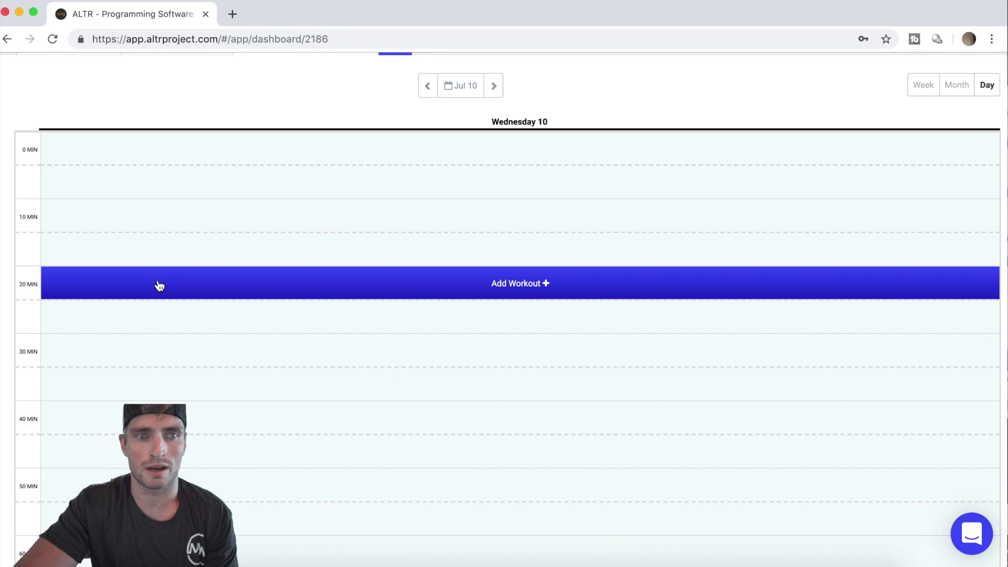
scroll(160, 294, "down", 3)
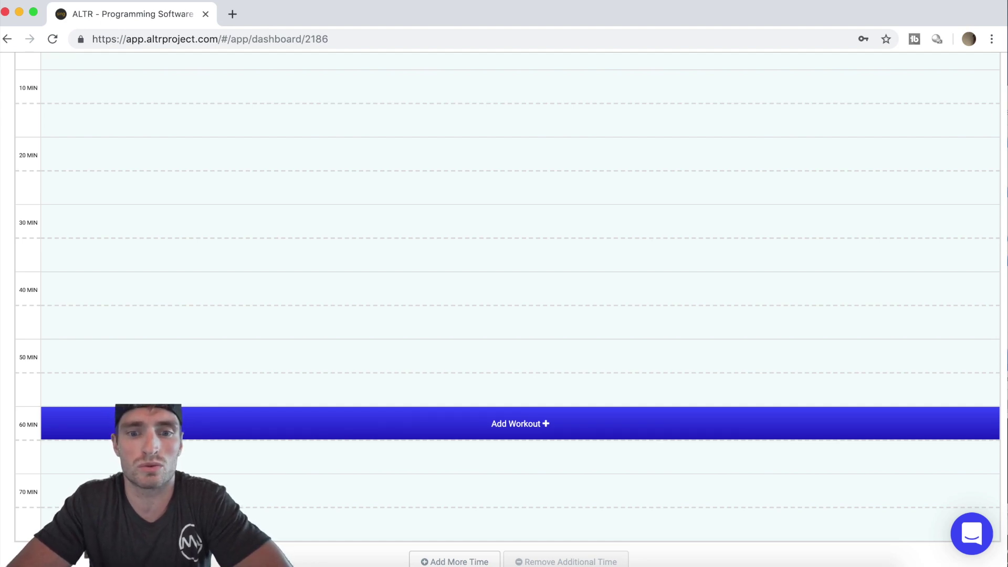
scroll(214, 329, "up", 5)
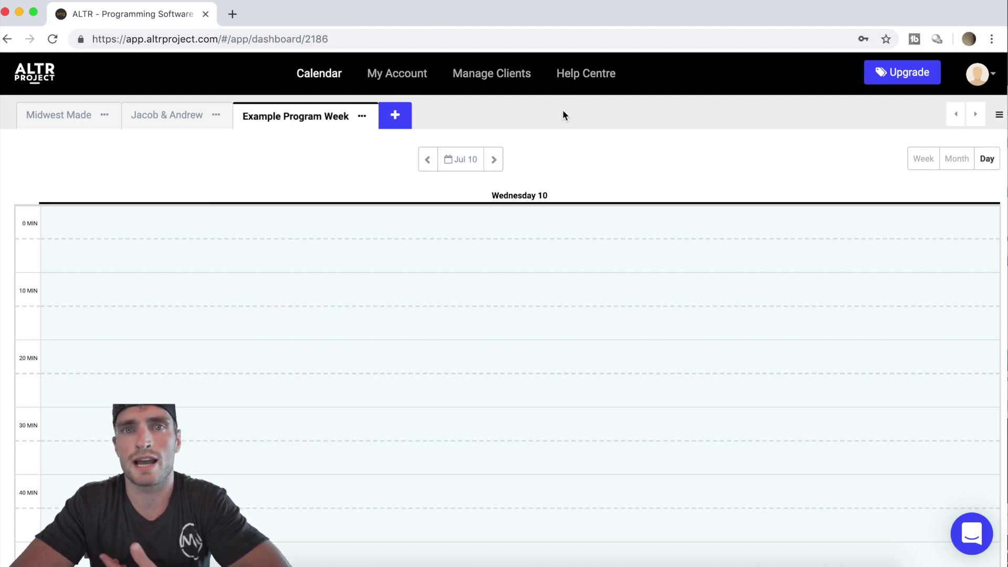
Step: Review the client management page and the Midwest Made calendar, finishing on the list of athletes
left_click(480, 77)
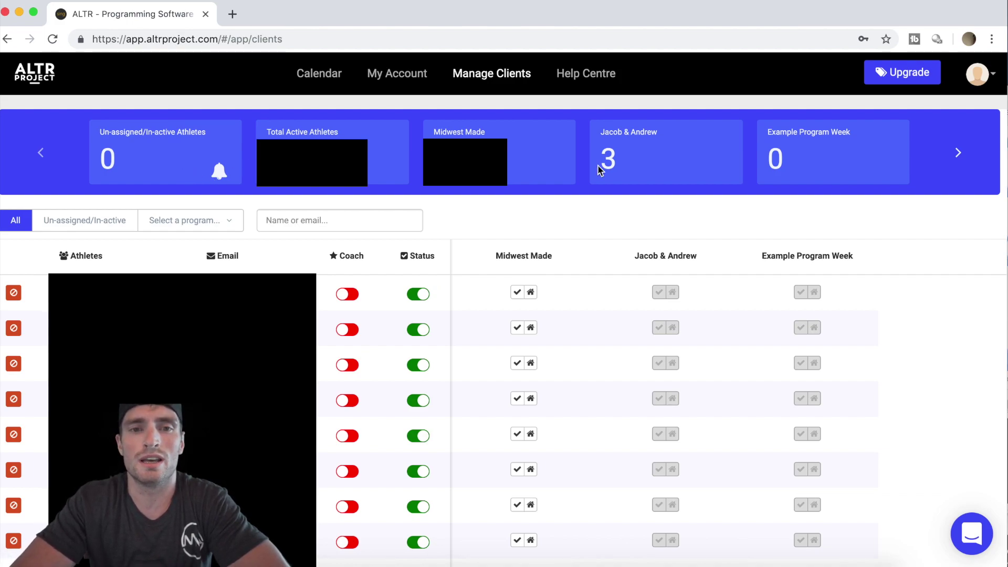
left_click(306, 75)
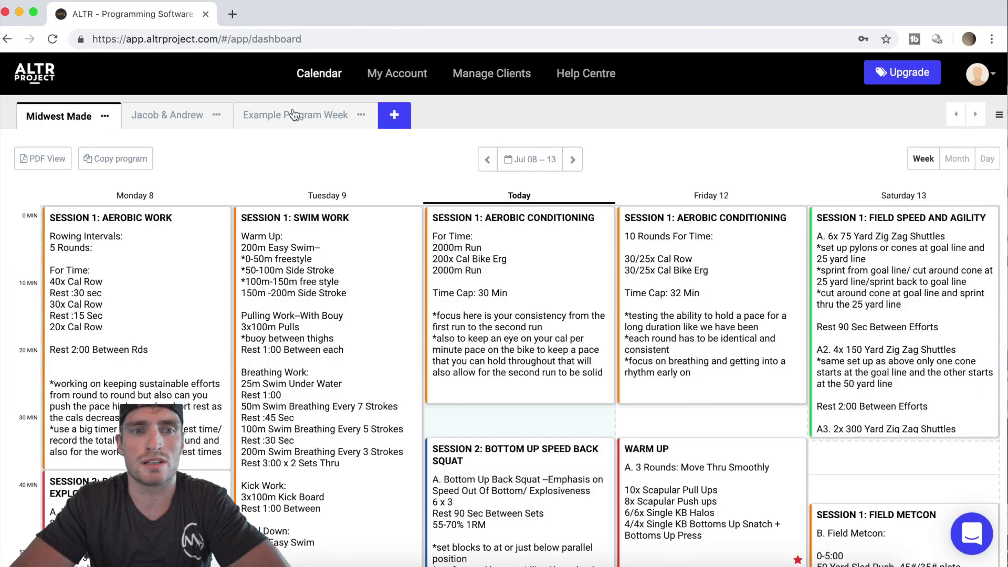
left_click(501, 79)
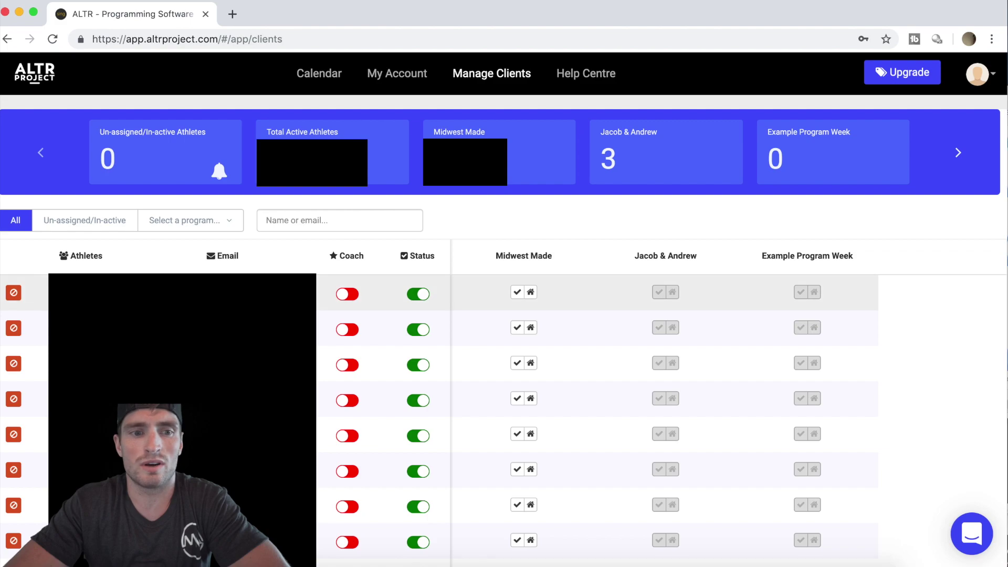
Step: Switch the first listed athlete's status to inactive and back to active
left_click(421, 296)
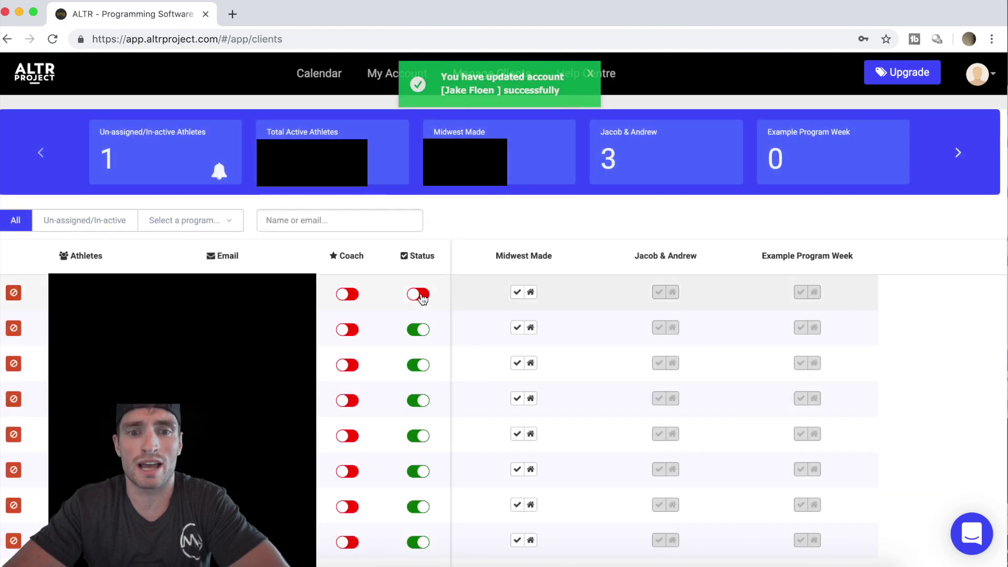
left_click(414, 296)
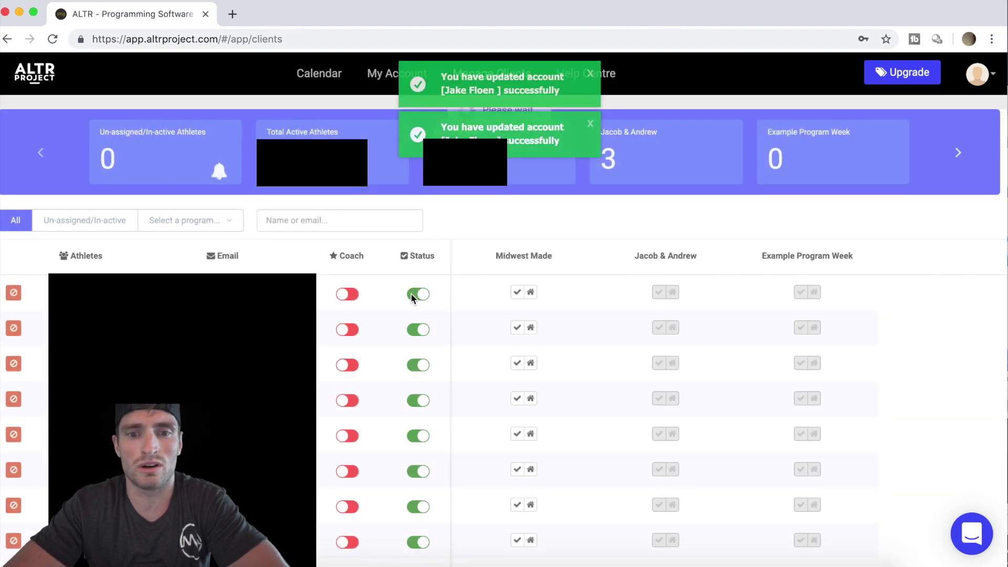